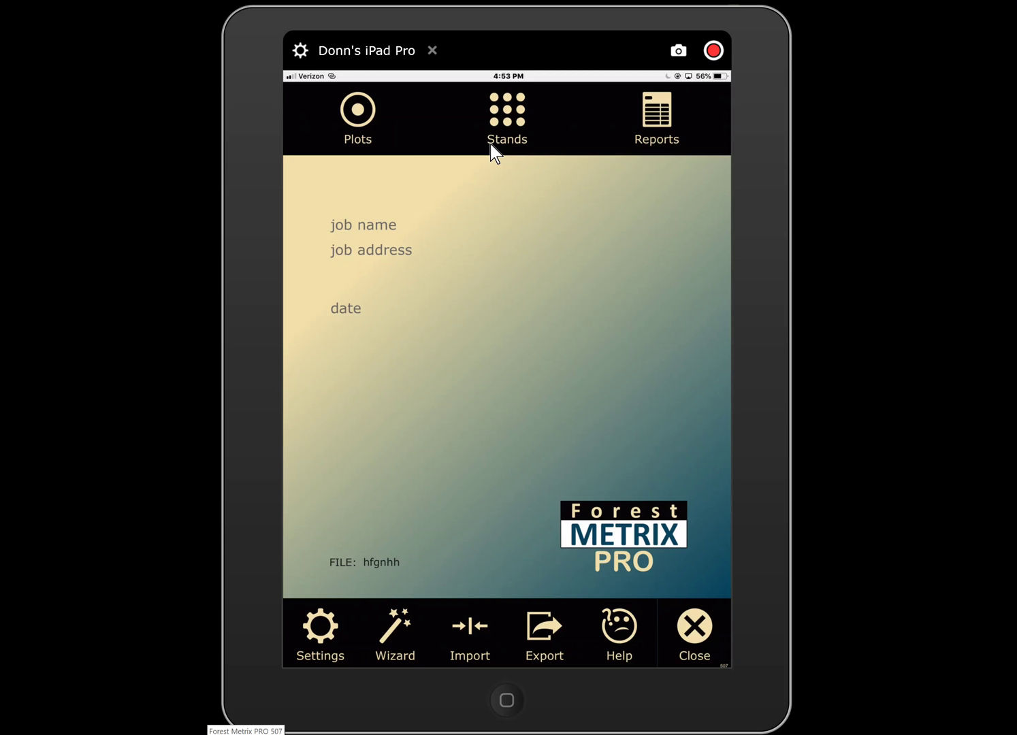
# Try calling heights by number of feet in the tree measurement method and restore 16' logs and half logs
pyautogui.click(321, 643)
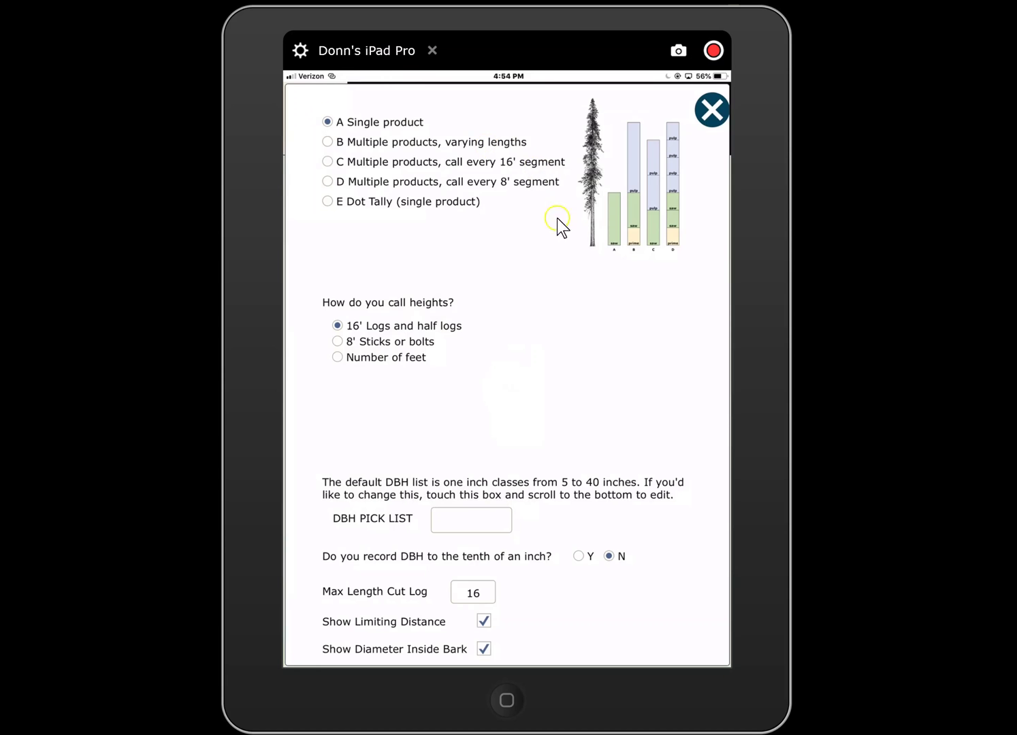
pyautogui.click(393, 325)
pyautogui.click(379, 336)
pyautogui.click(359, 344)
pyautogui.click(355, 354)
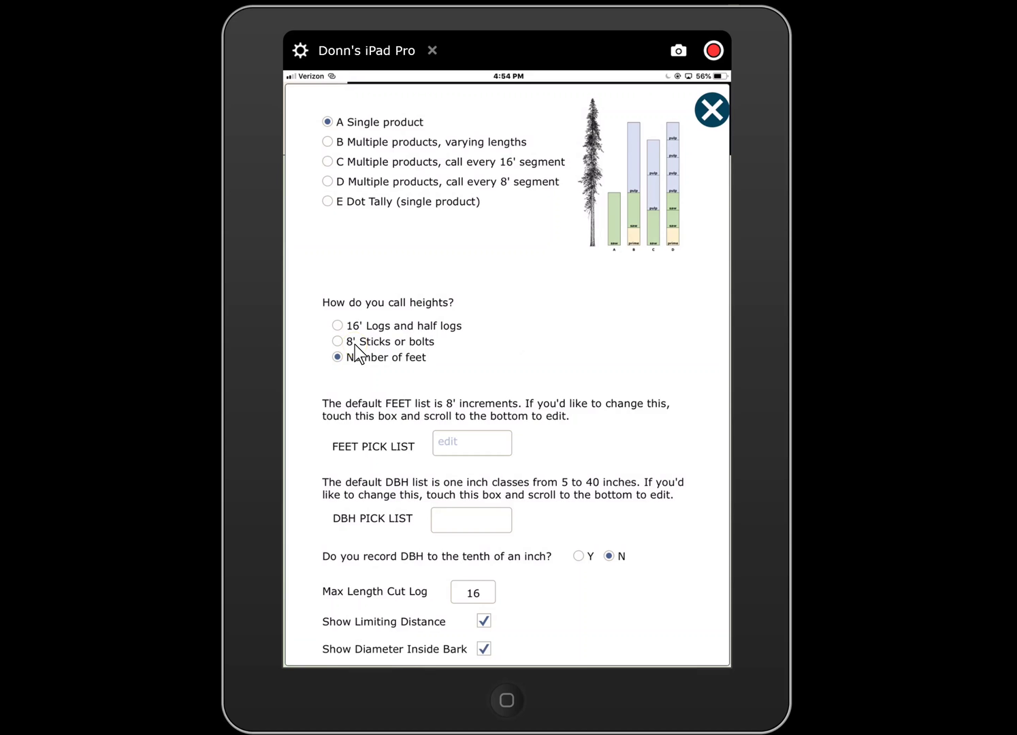
pyautogui.click(338, 326)
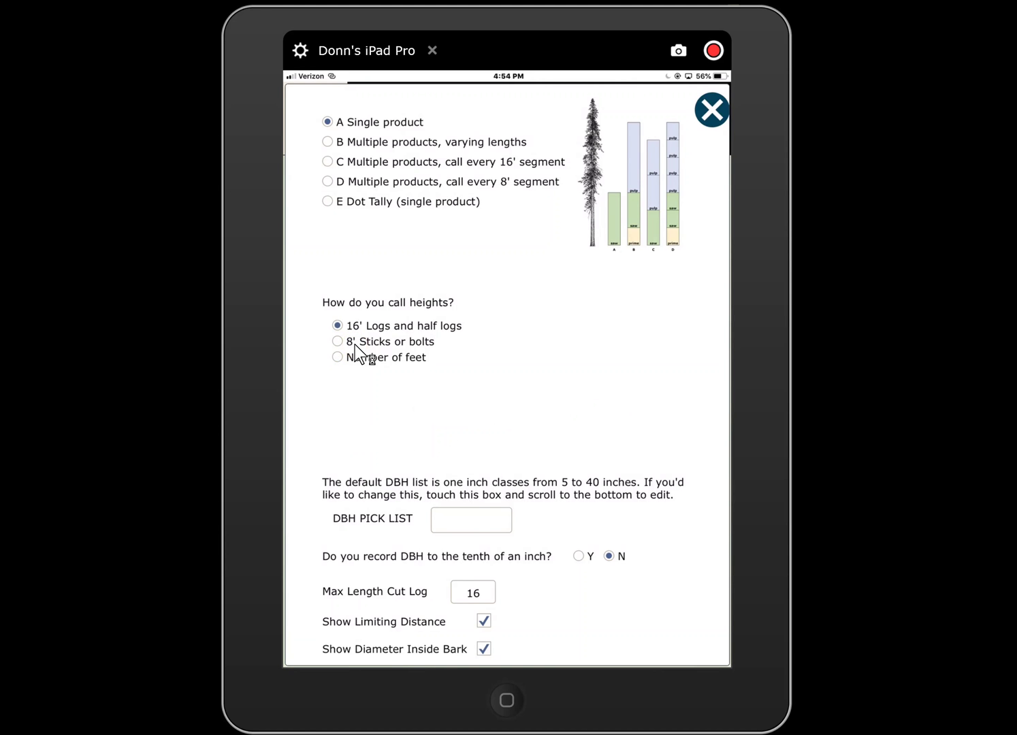
pyautogui.click(425, 342)
pyautogui.click(700, 108)
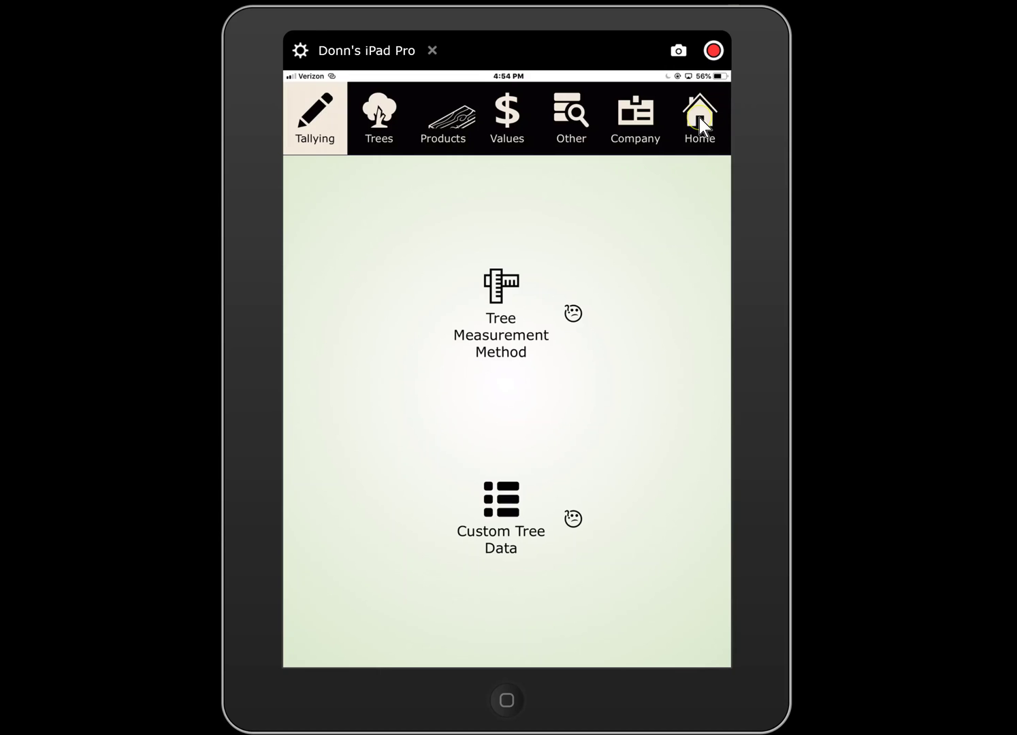
pyautogui.click(699, 118)
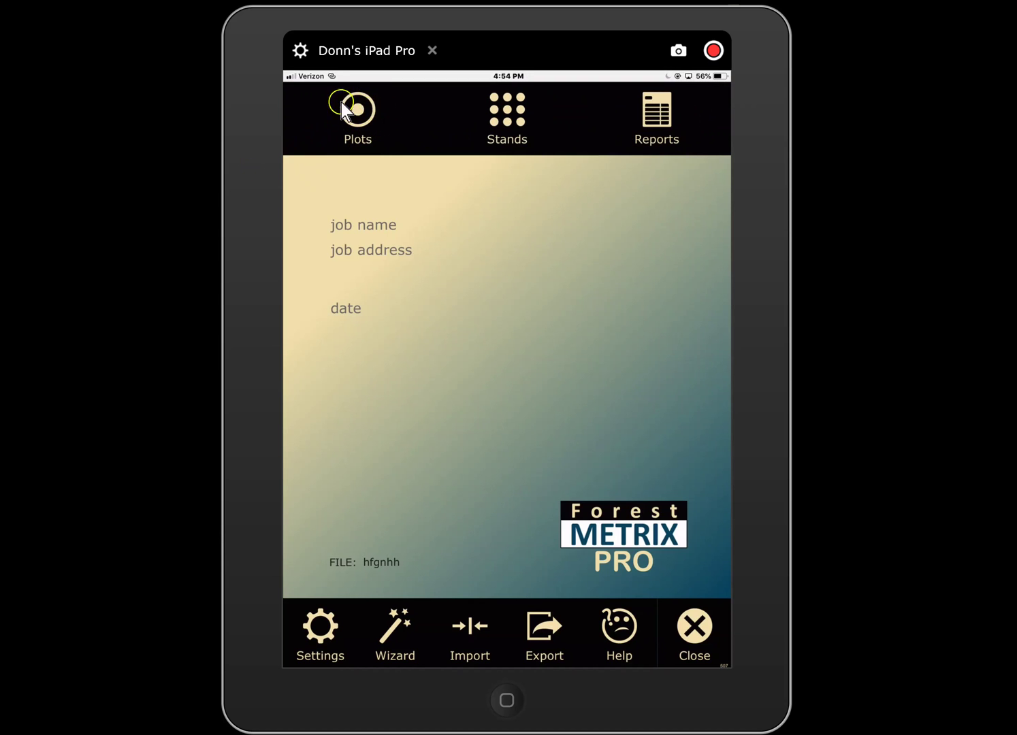
# Add a red maple to plot 3 with DBH 13, merchantable height 1.5 and product Sawlog
pyautogui.click(365, 95)
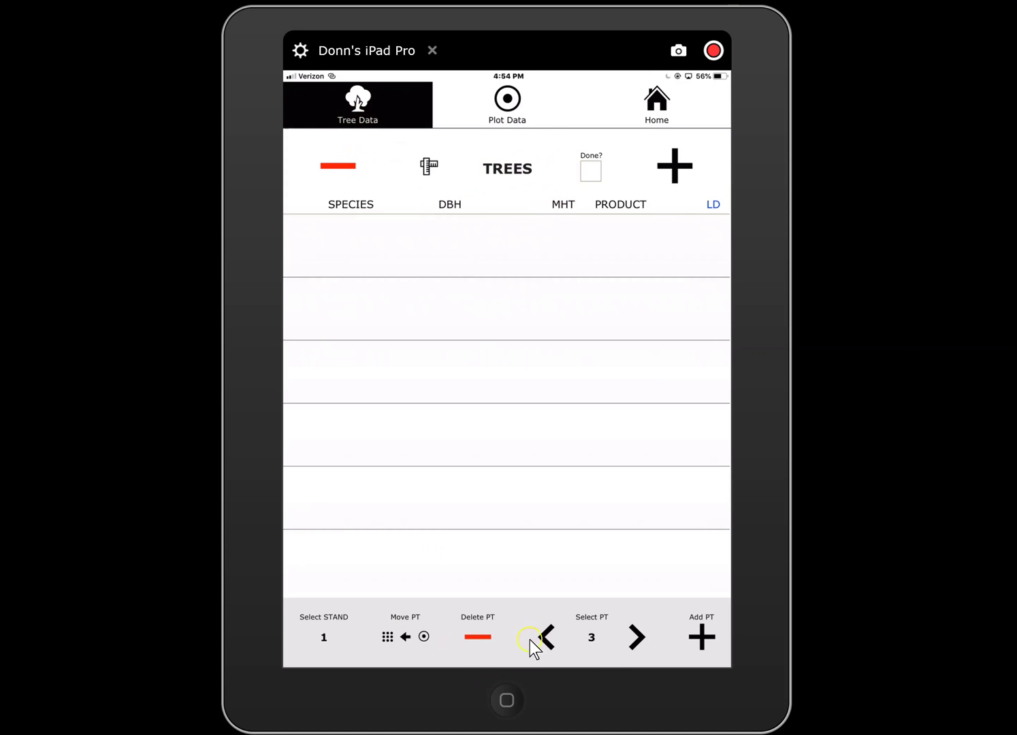
pyautogui.click(679, 160)
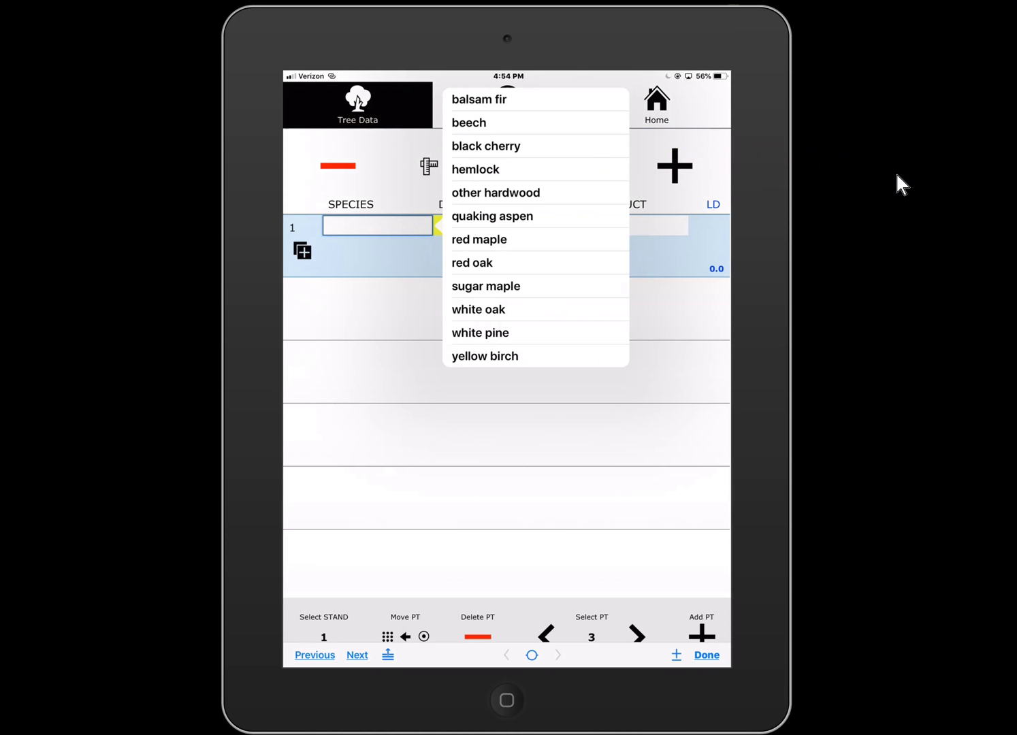
pyautogui.click(480, 239)
pyautogui.click(503, 310)
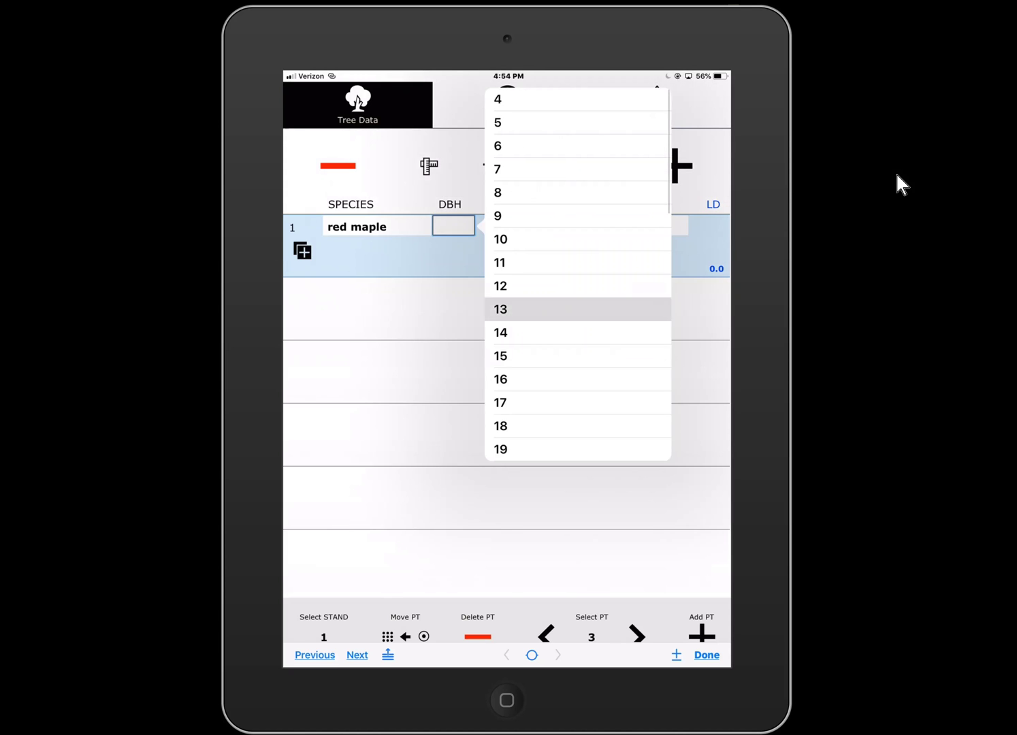
pyautogui.click(367, 145)
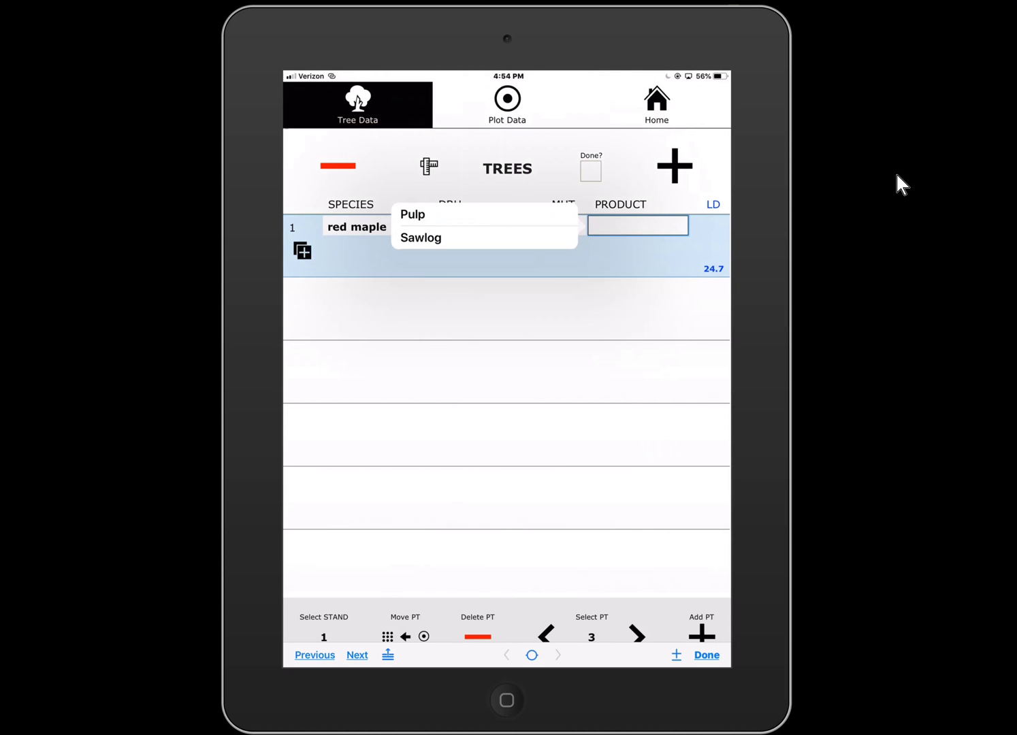
pyautogui.click(420, 236)
# Add a red oak with DBH 15, merchantable height 1 and product Sawlog
pyautogui.click(675, 166)
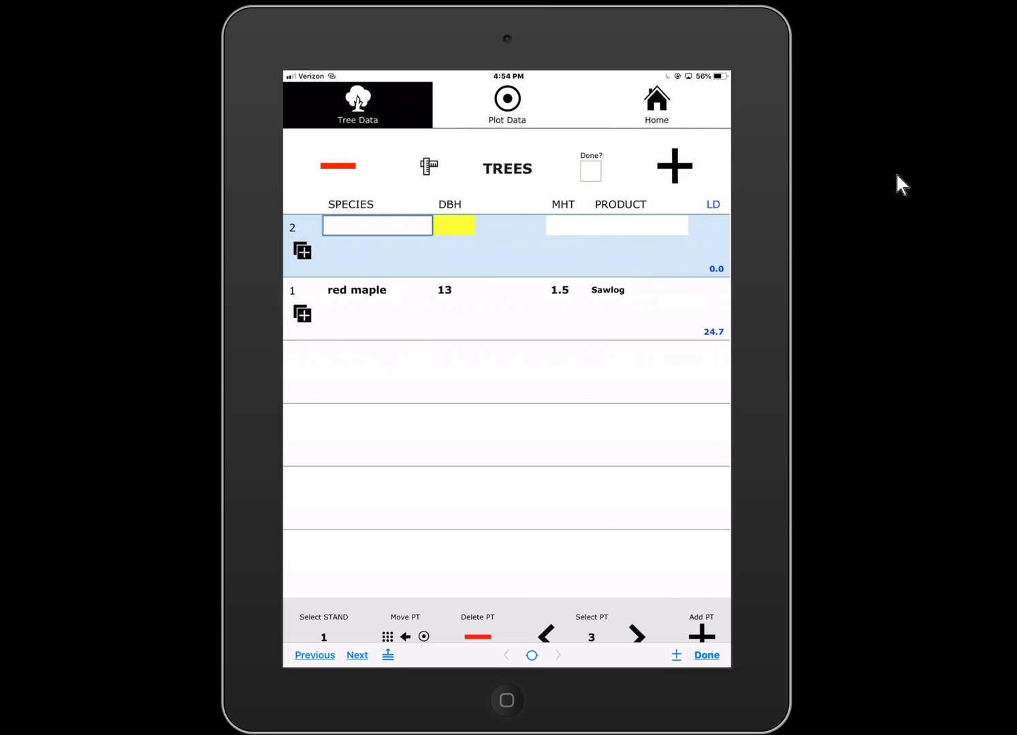
pyautogui.click(472, 263)
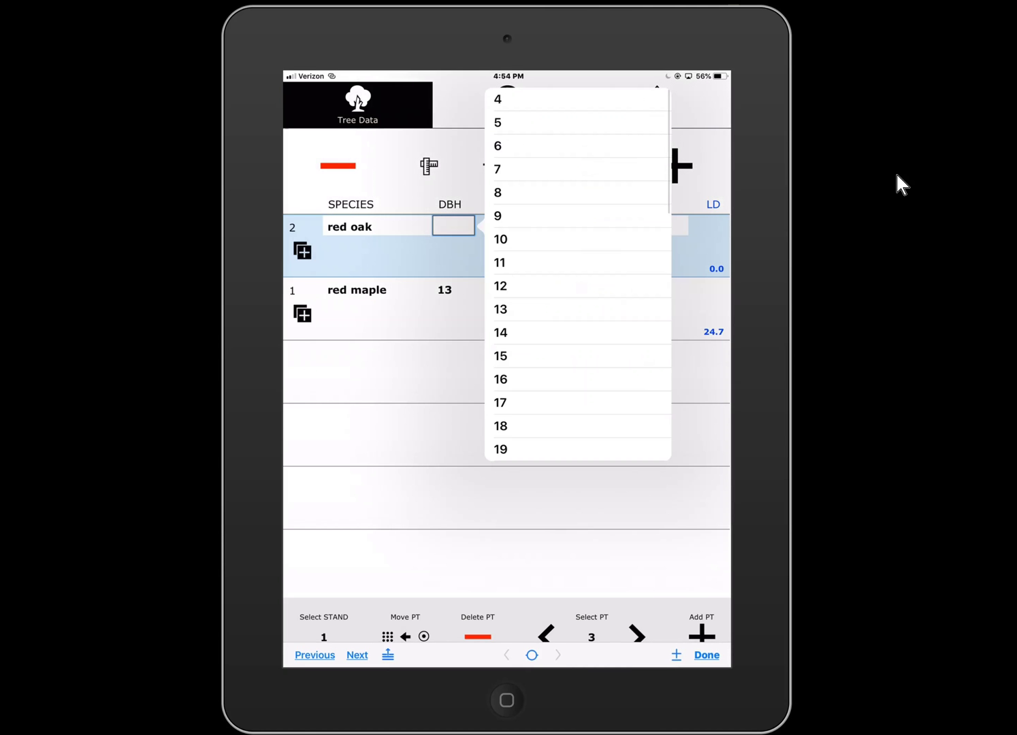
pyautogui.click(511, 356)
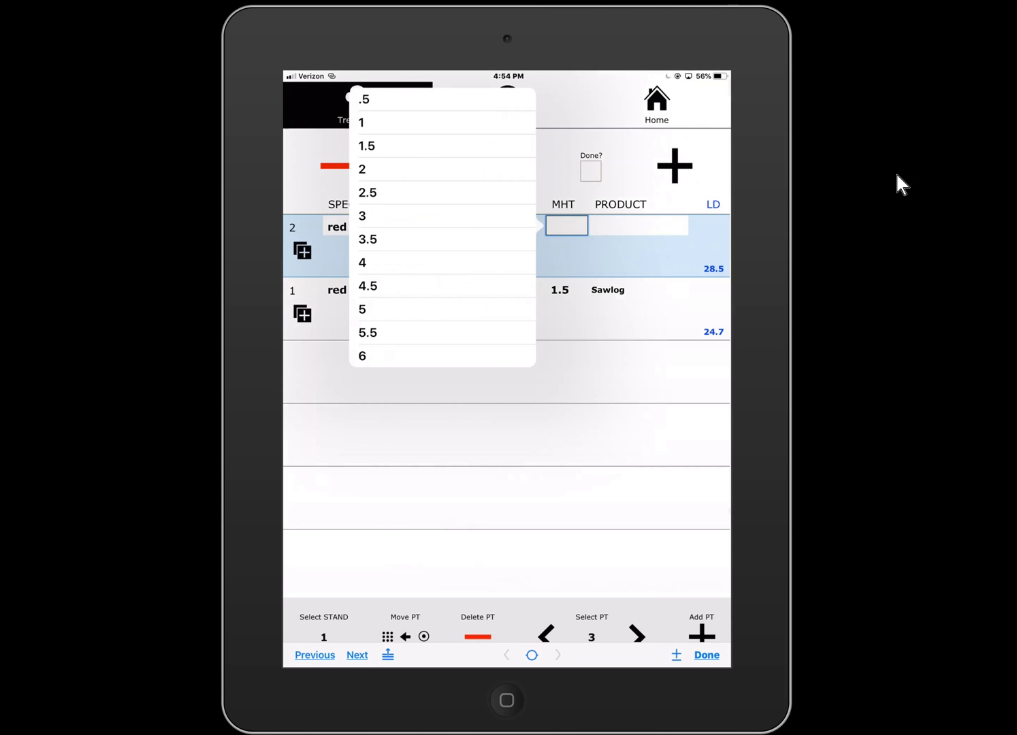
pyautogui.click(362, 123)
pyautogui.click(420, 236)
# Add a second red oak with DBH 15, merchantable height 2 and product Sawlog
pyautogui.click(675, 166)
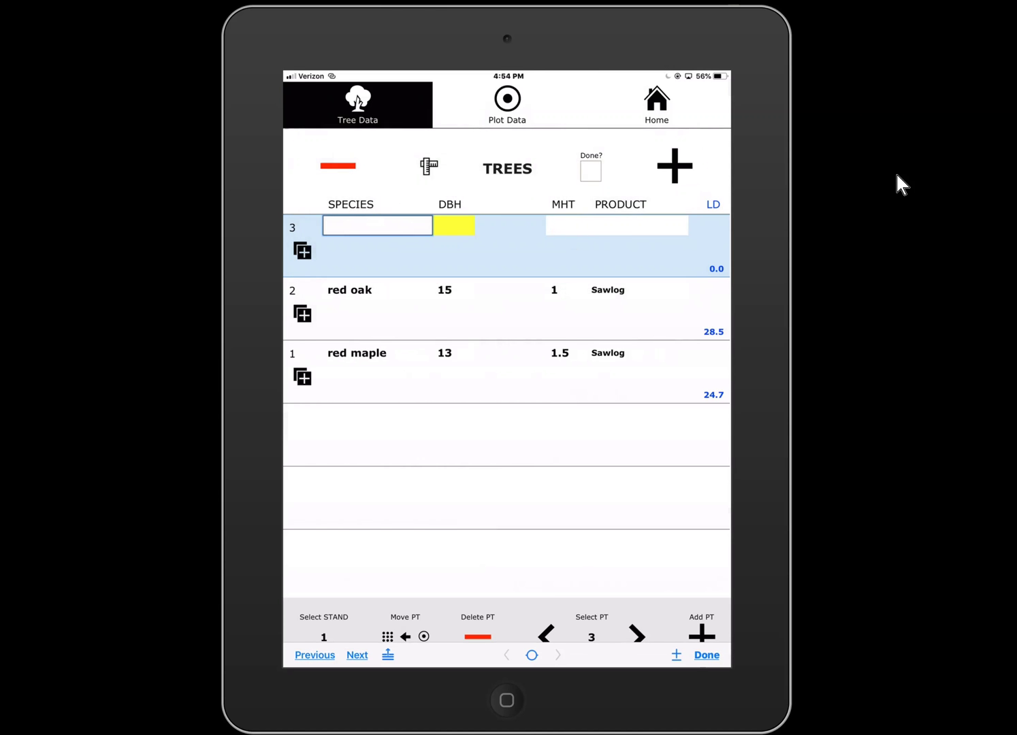
pyautogui.click(476, 263)
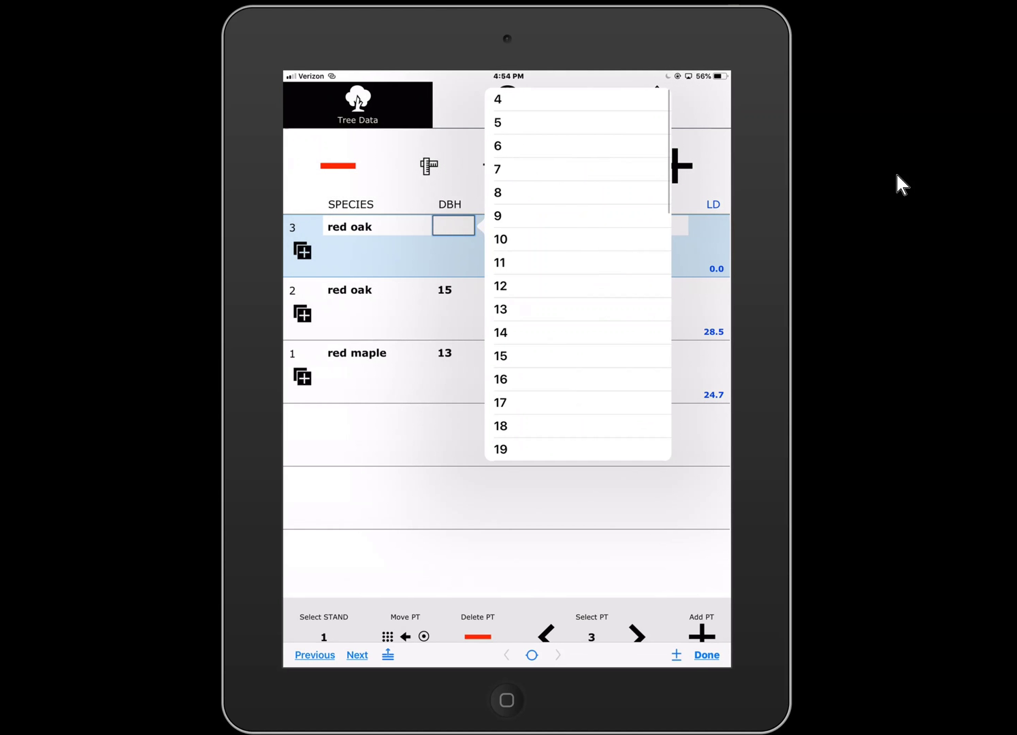
pyautogui.click(500, 356)
pyautogui.click(361, 169)
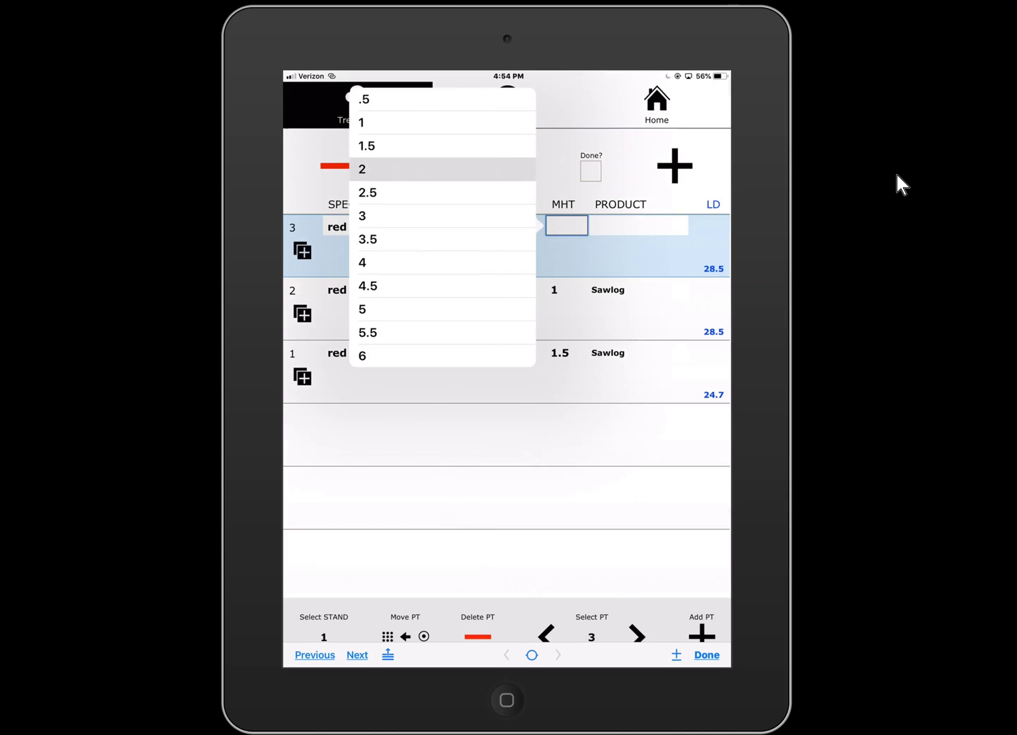
pyautogui.click(420, 236)
# Add a quaking aspen with DBH 8, merchantable height 2.5 and product Pulp
pyautogui.click(675, 166)
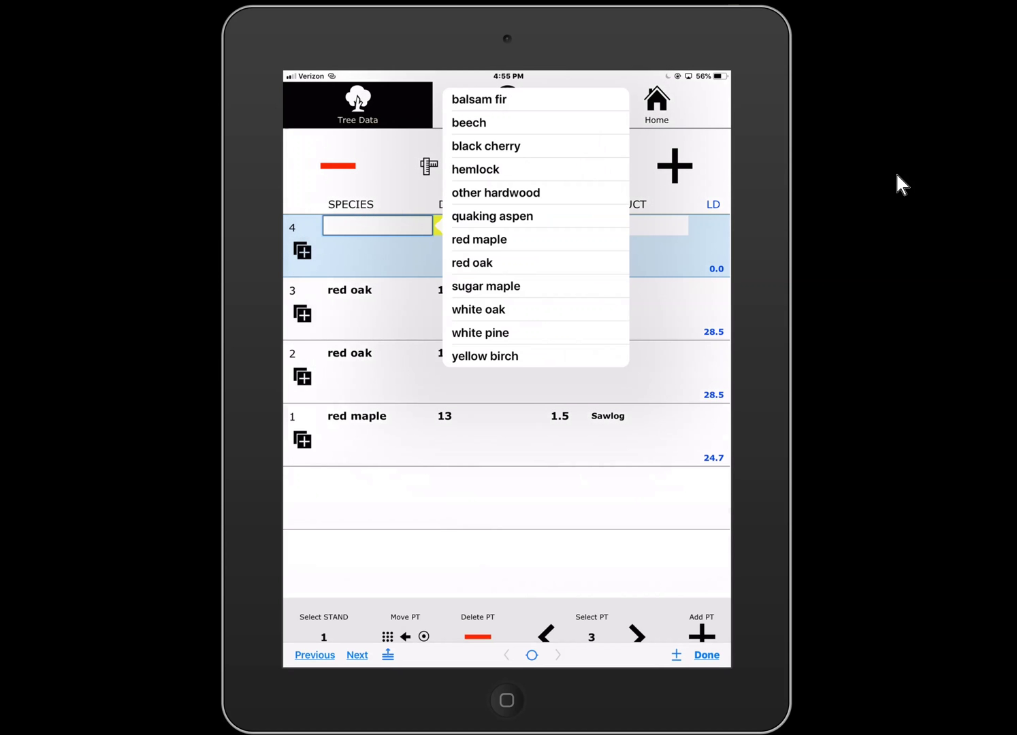
pyautogui.click(492, 216)
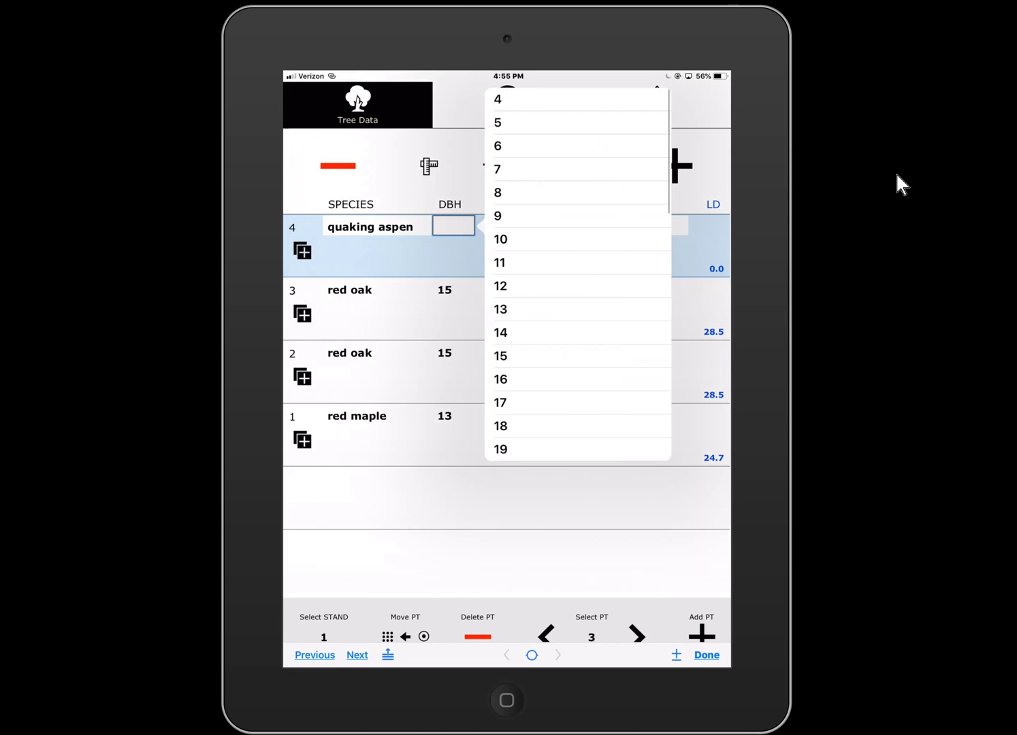
pyautogui.click(517, 190)
pyautogui.click(375, 191)
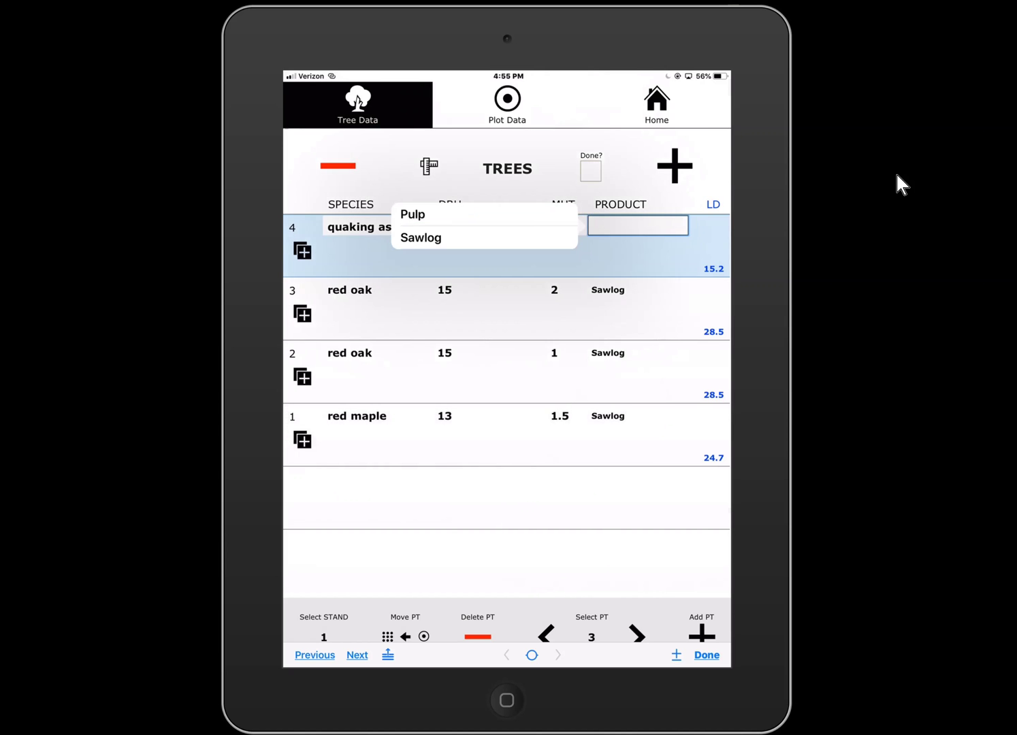
pyautogui.click(409, 214)
# Add a hemlock with DBH 13, merchantable height 1.5 and product Sawlog, and mark the plot as done
pyautogui.click(675, 165)
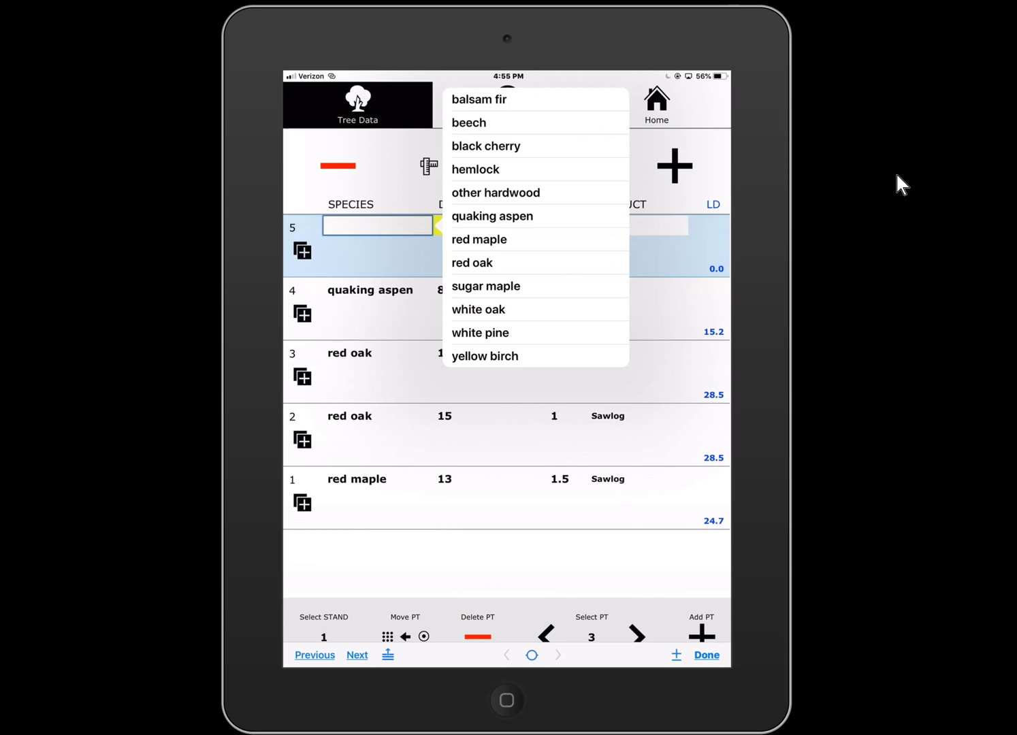
pyautogui.click(475, 169)
pyautogui.click(510, 310)
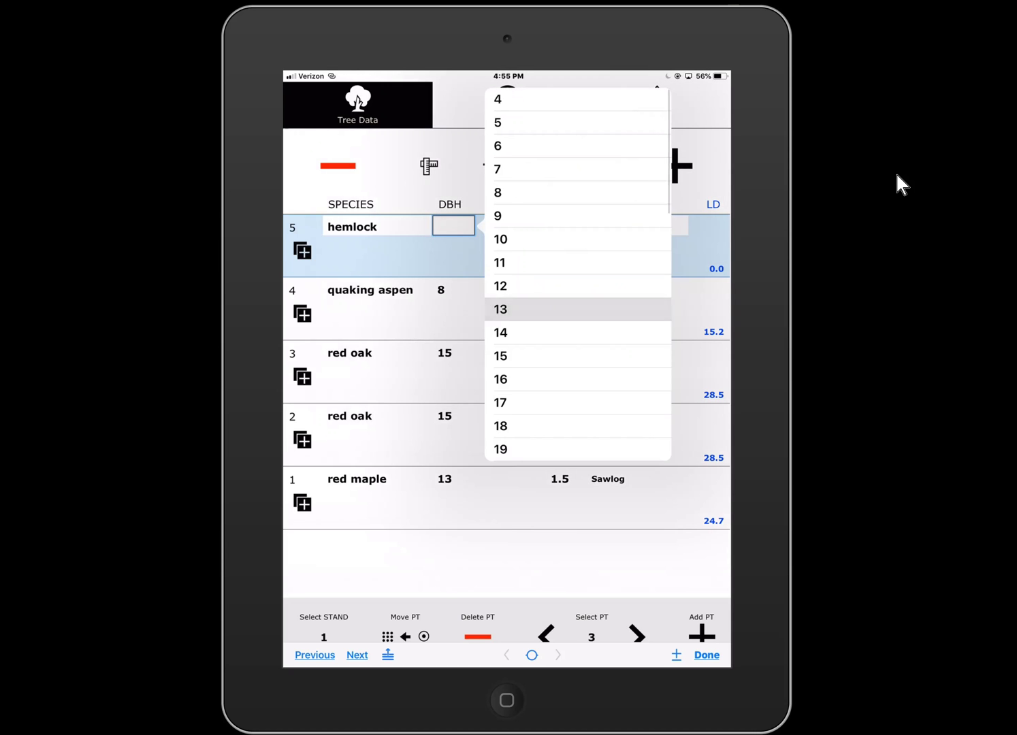
pyautogui.click(368, 146)
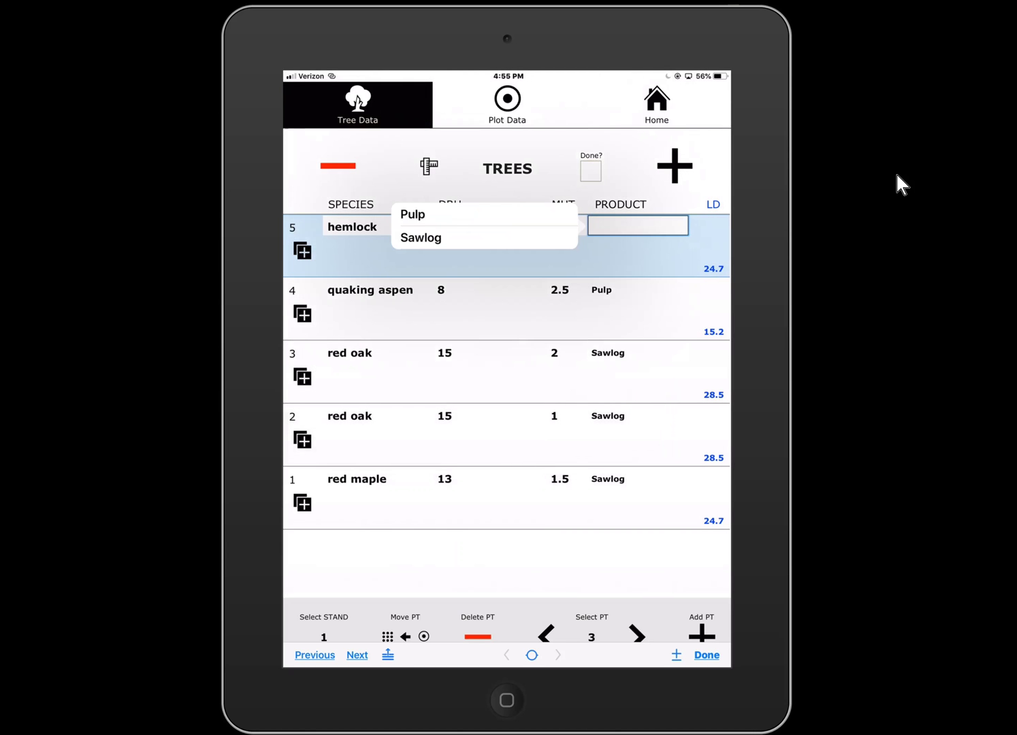
pyautogui.click(421, 238)
pyautogui.click(590, 171)
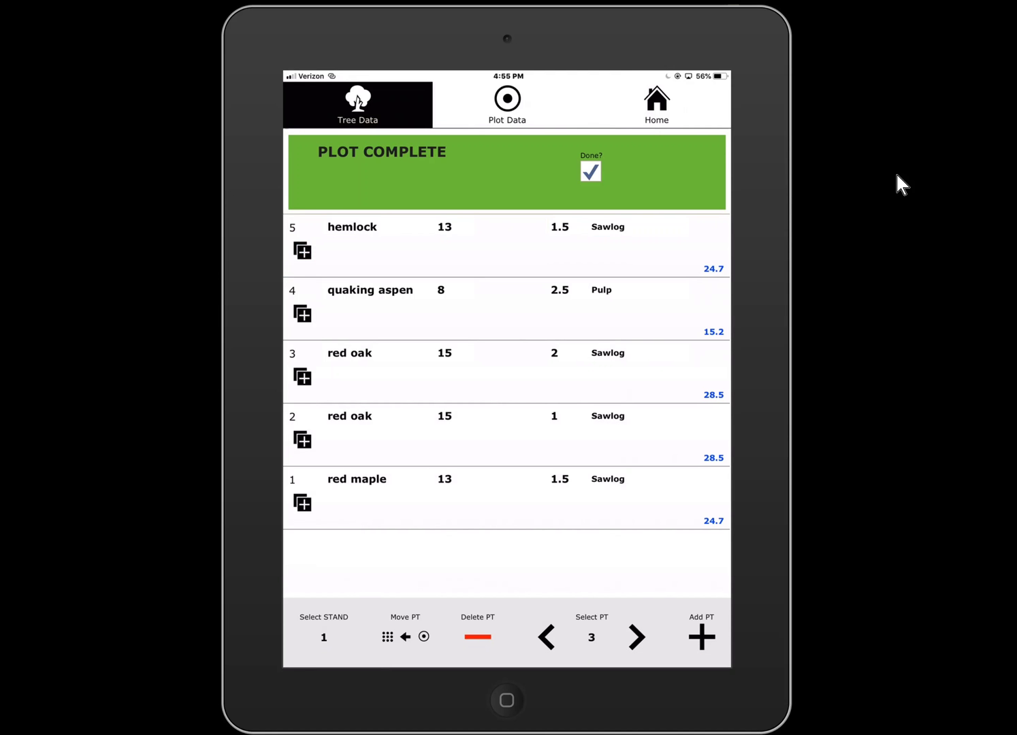
# Set the tree measurement method to B, multiple products of varying lengths, with two products typically called per tree
pyautogui.click(657, 106)
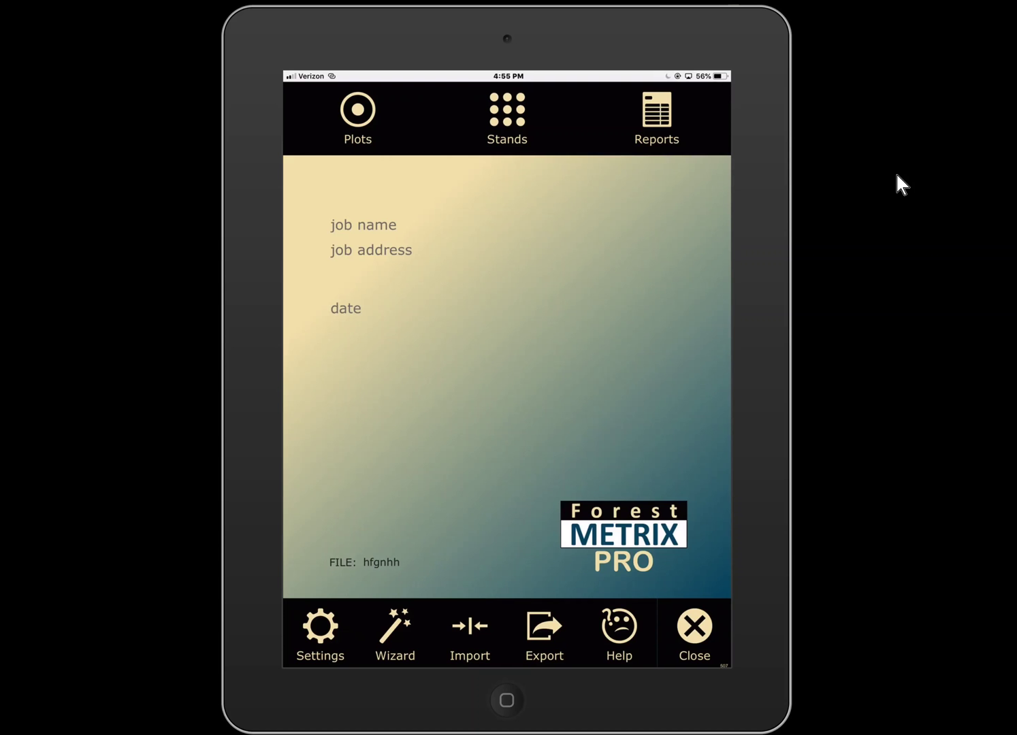
pyautogui.click(320, 634)
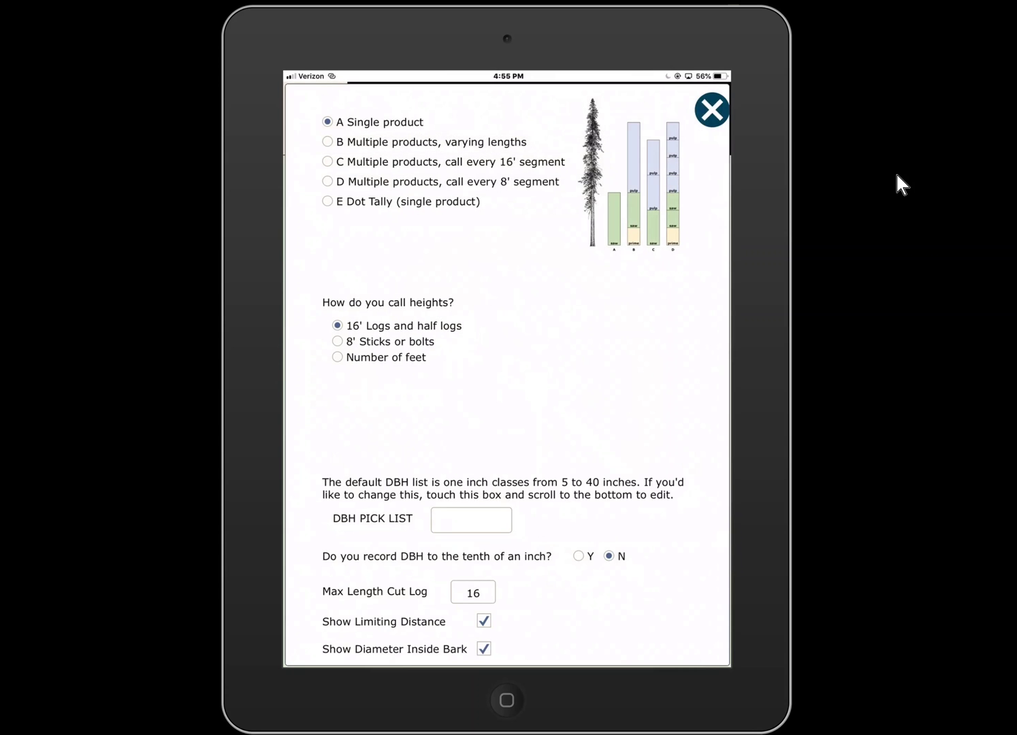
pyautogui.click(361, 141)
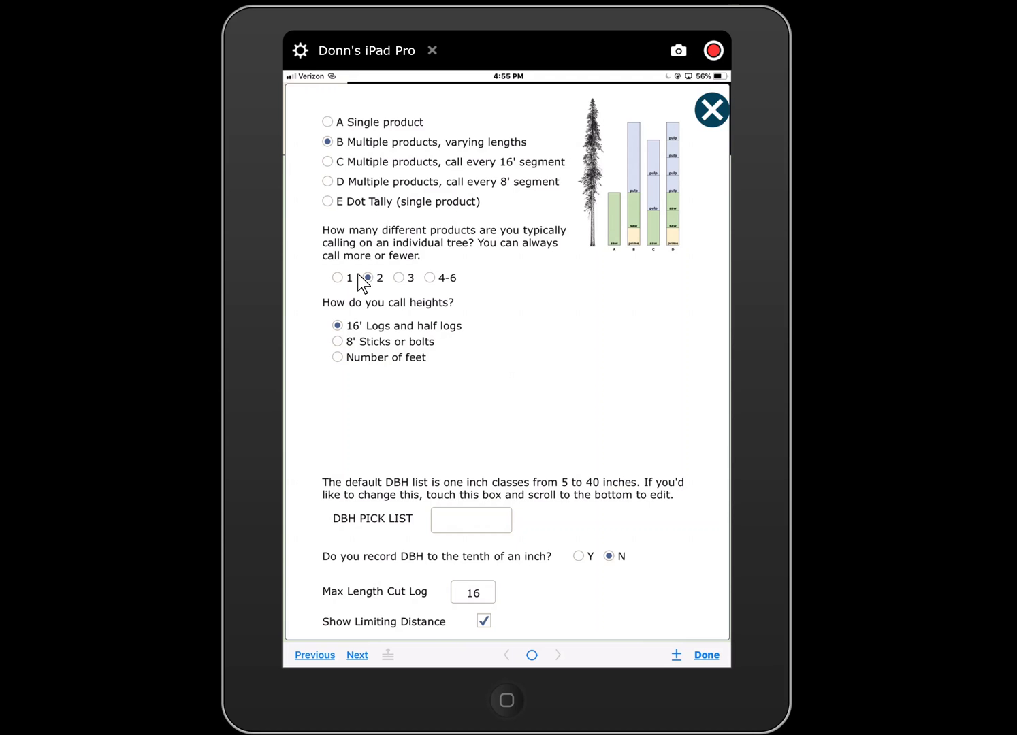
pyautogui.click(691, 143)
pyautogui.click(692, 138)
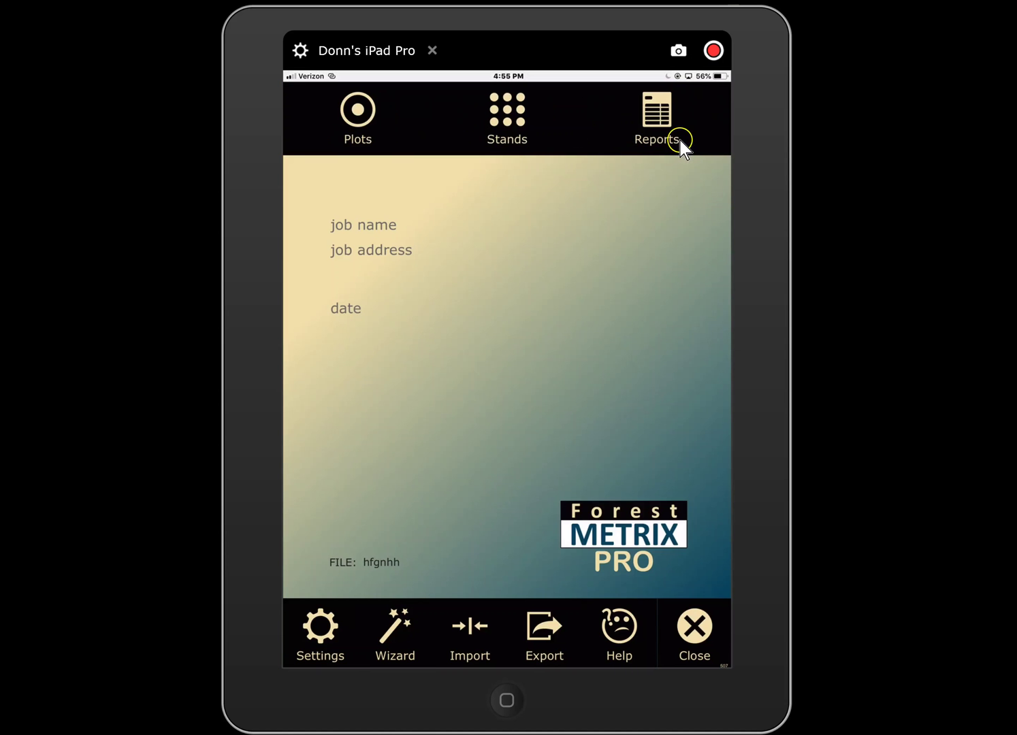
# Add a red maple (DBH 13, 1.5 Sawlog, 1 Pulp) and a sugar maple (DBH 16, 1.5 Sawlog, 1.5 Pulp) to plot 4
pyautogui.click(356, 113)
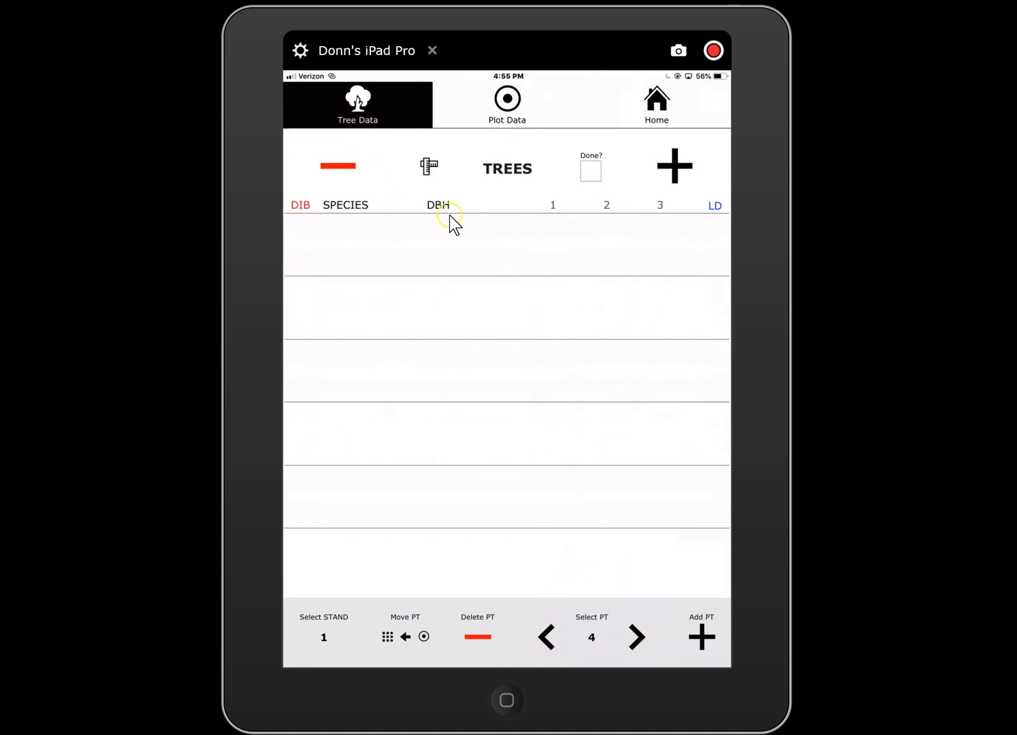
pyautogui.click(676, 166)
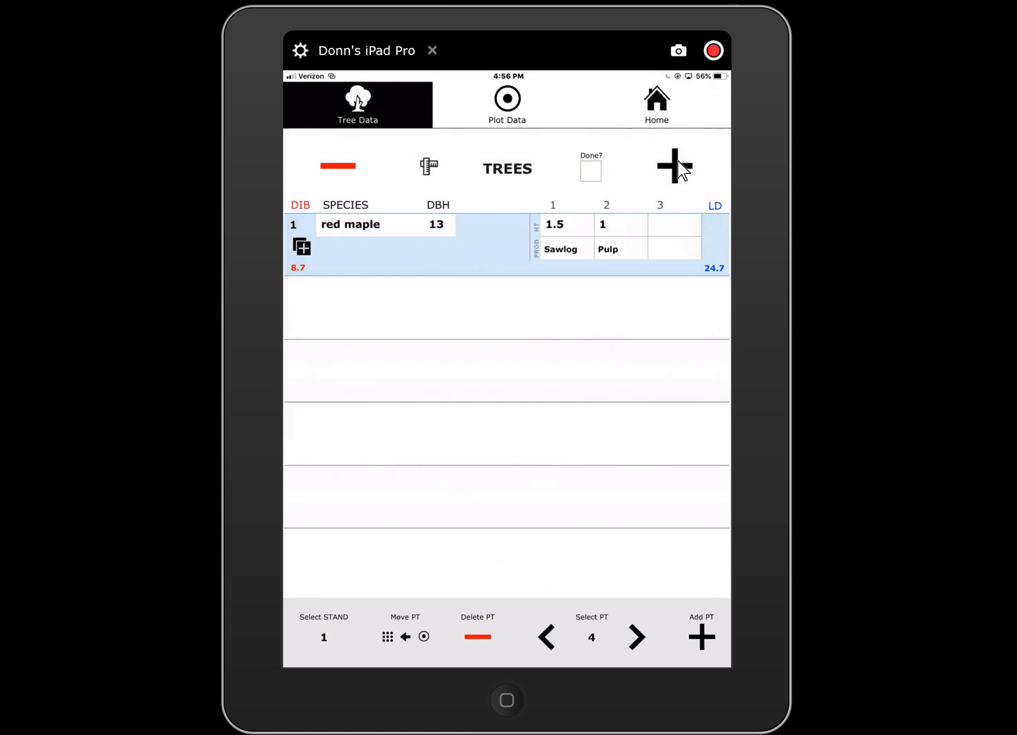
pyautogui.click(676, 167)
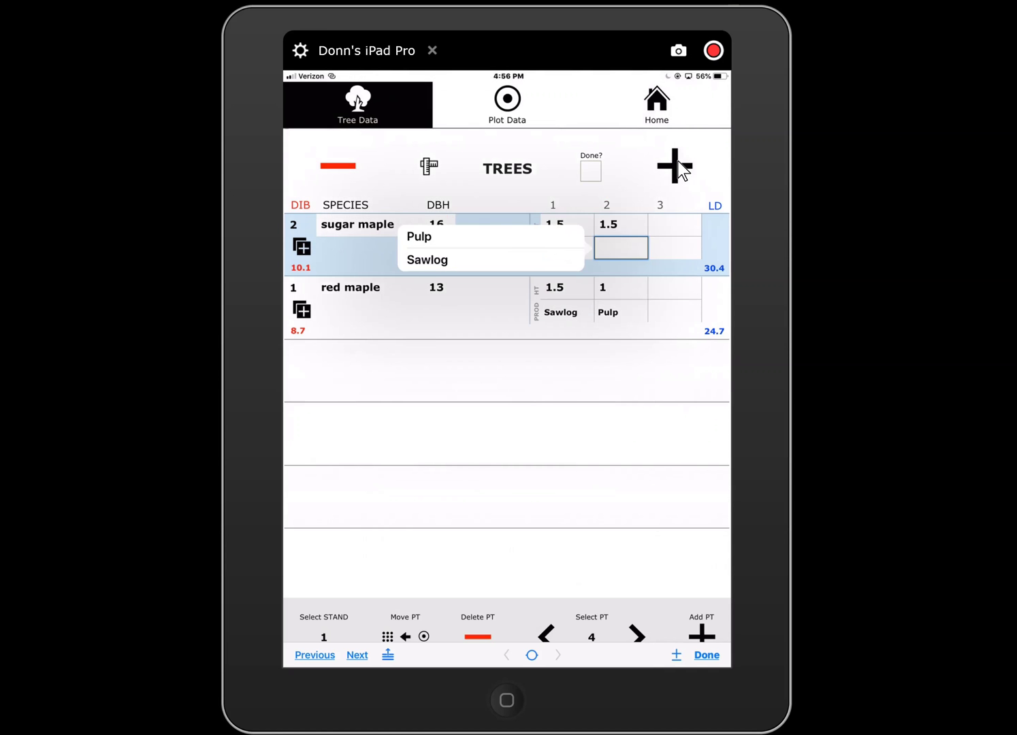
# Add a red oak with DBH 13, height 1 as Sawlog and height 1.5 as Pulp
pyautogui.click(675, 166)
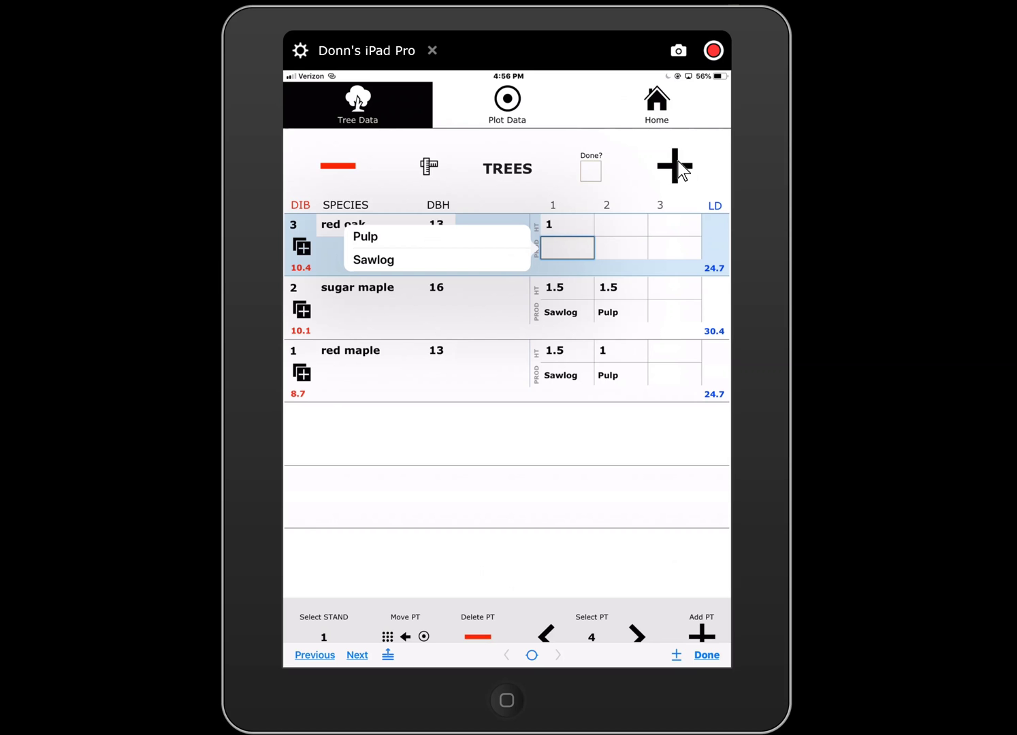
pyautogui.click(619, 170)
pyautogui.click(335, 261)
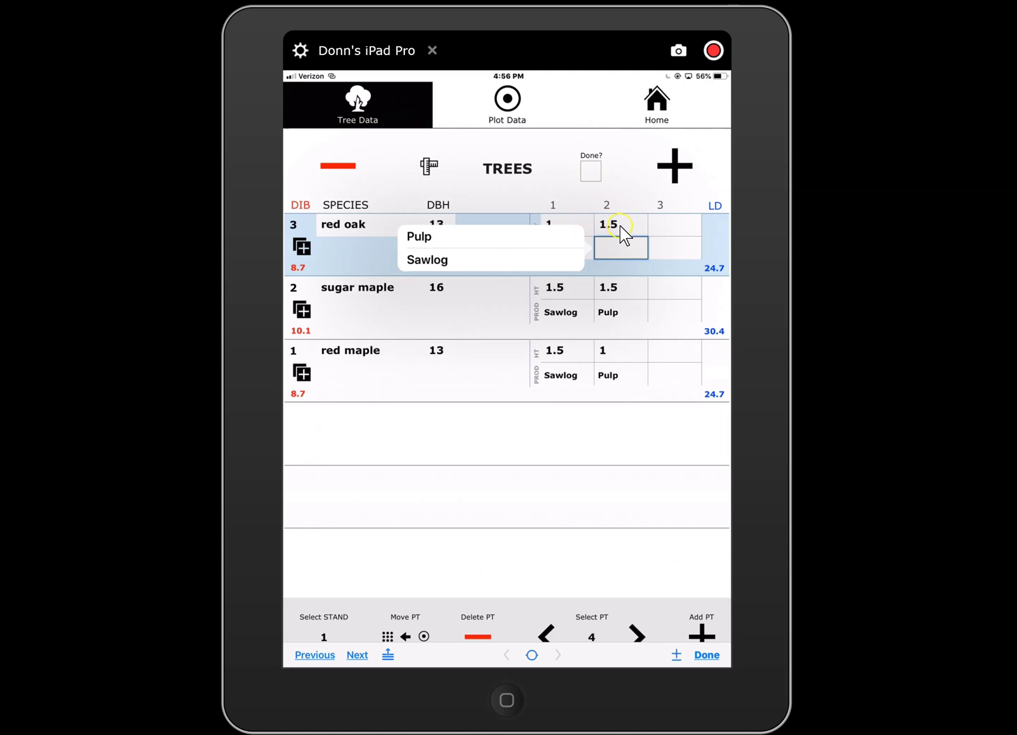
pyautogui.click(298, 275)
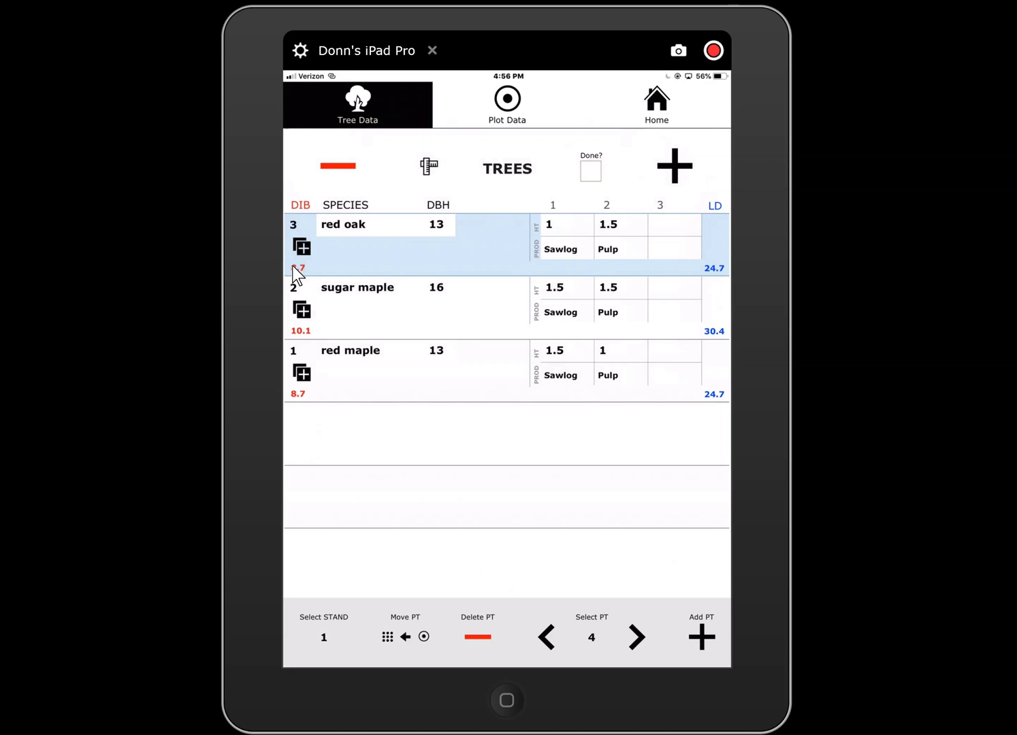
pyautogui.click(502, 270)
pyautogui.click(675, 217)
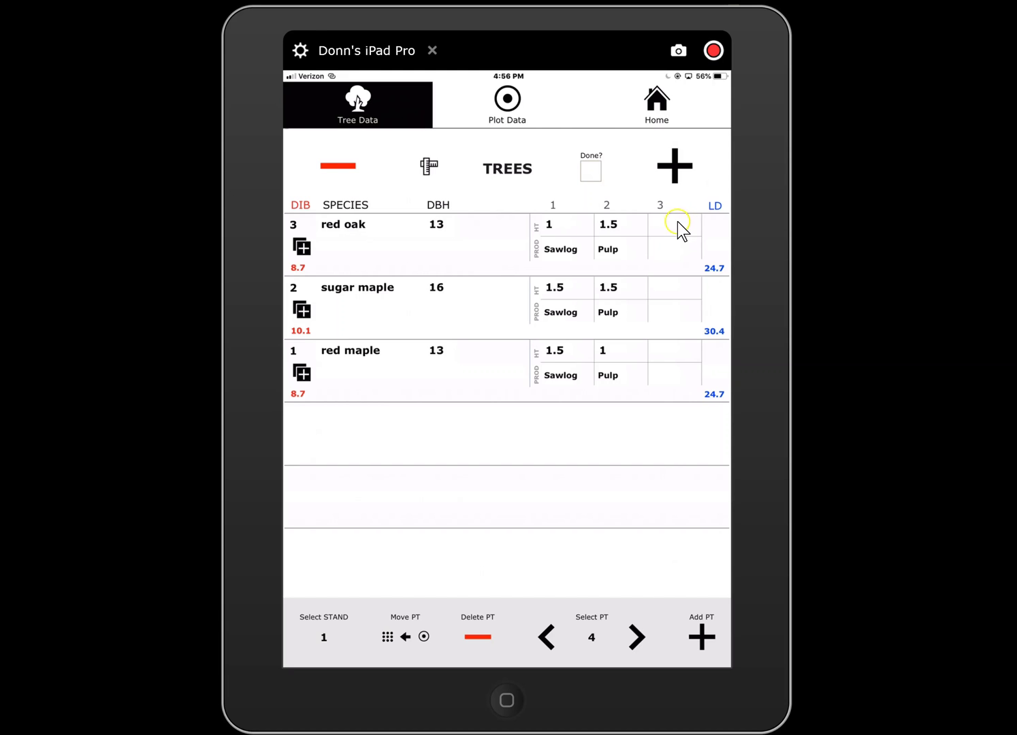